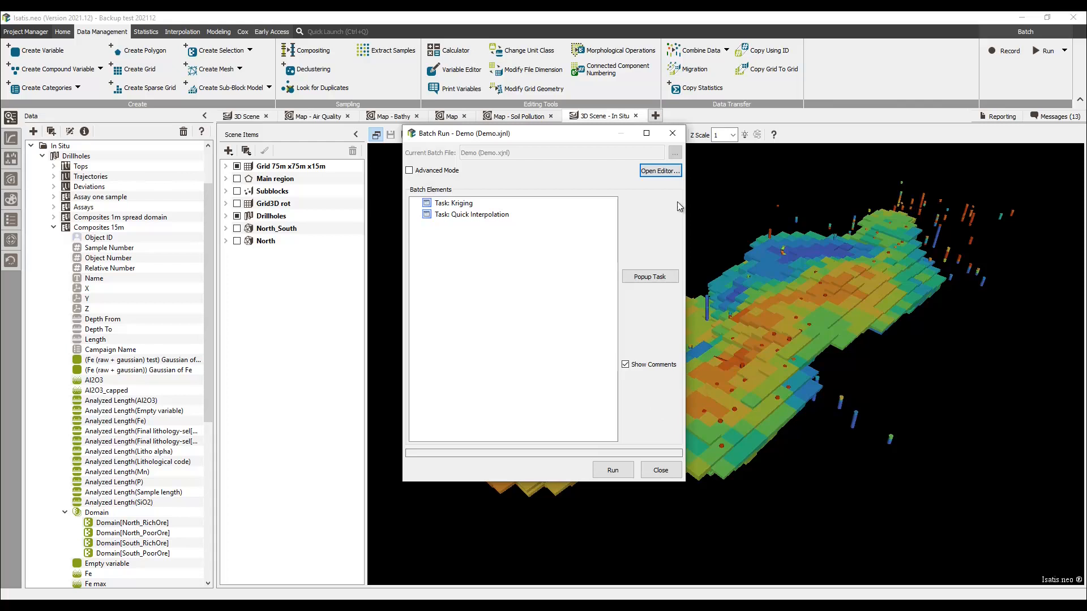
# Open the batch file in the editor and review the kriging task's parameters.
pyautogui.click(673, 171)
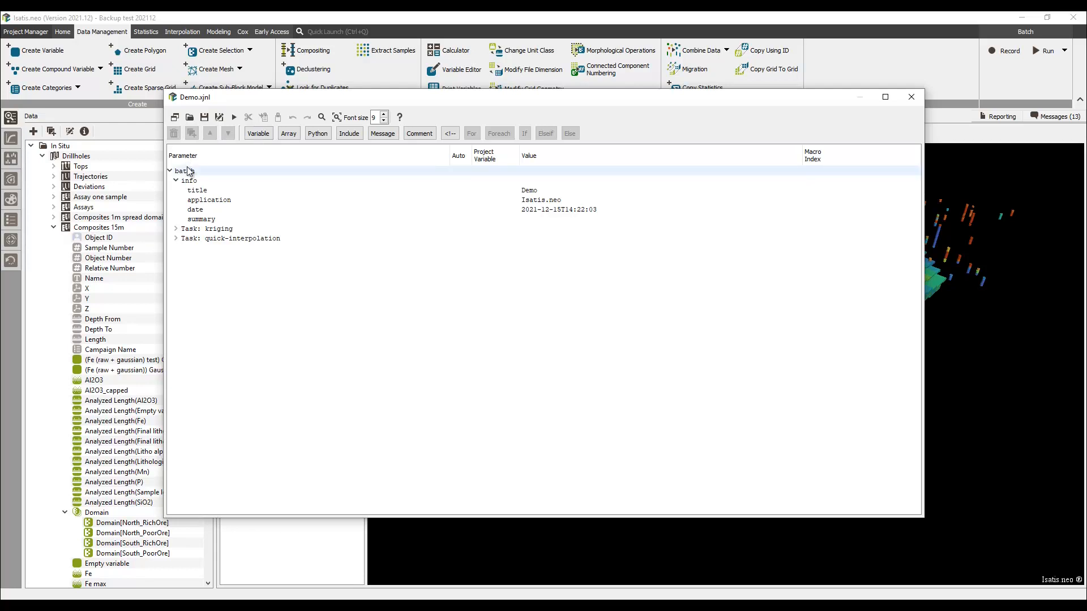
pyautogui.doubleClick(215, 229)
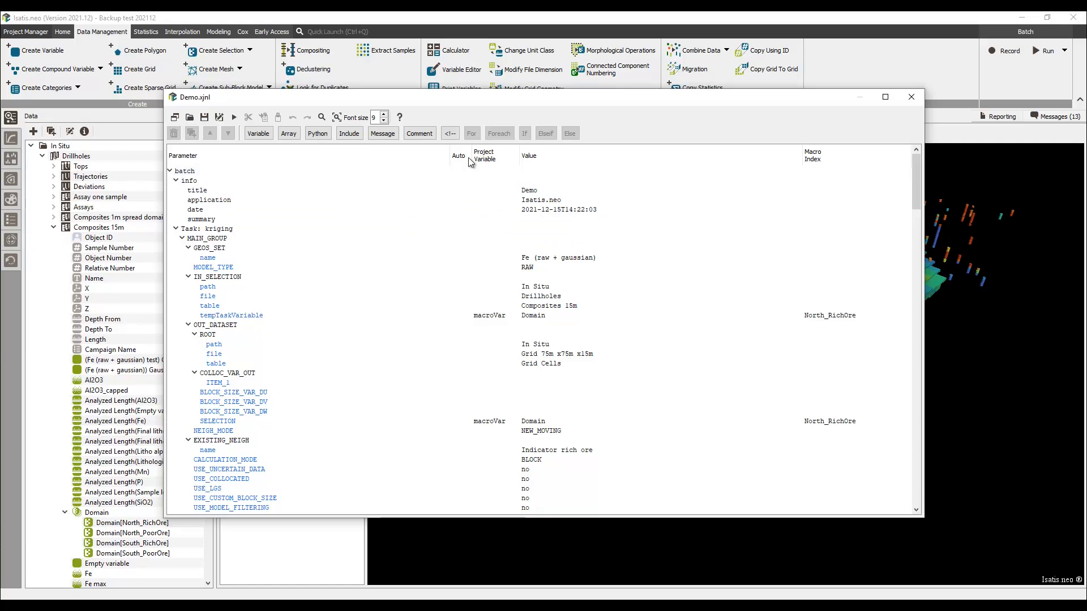
pyautogui.scroll(-9, 450, 227)
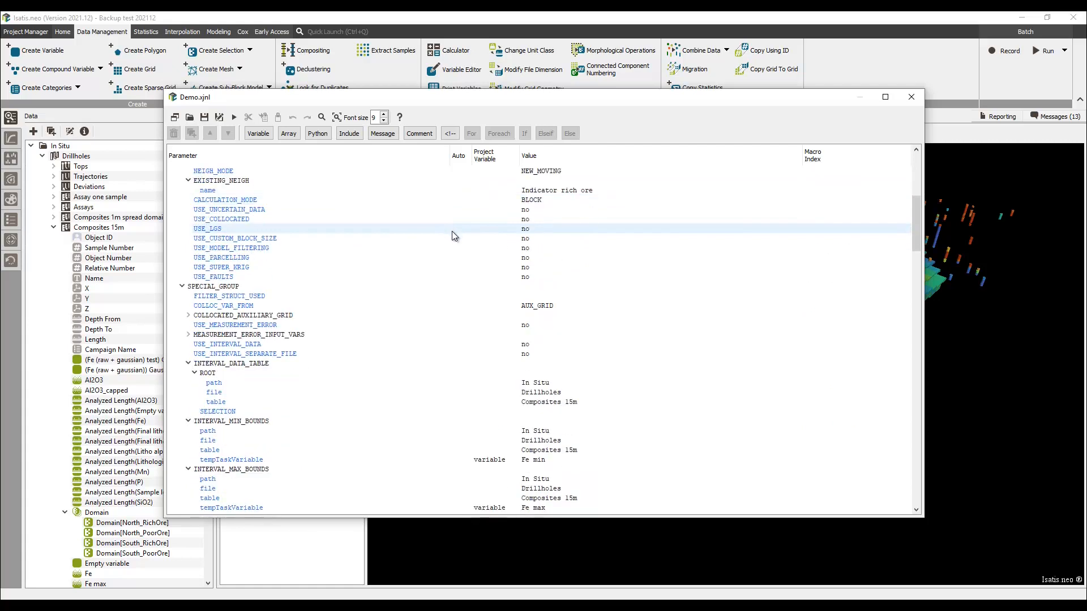
pyautogui.scroll(-4, 451, 232)
pyautogui.scroll(-4, 452, 232)
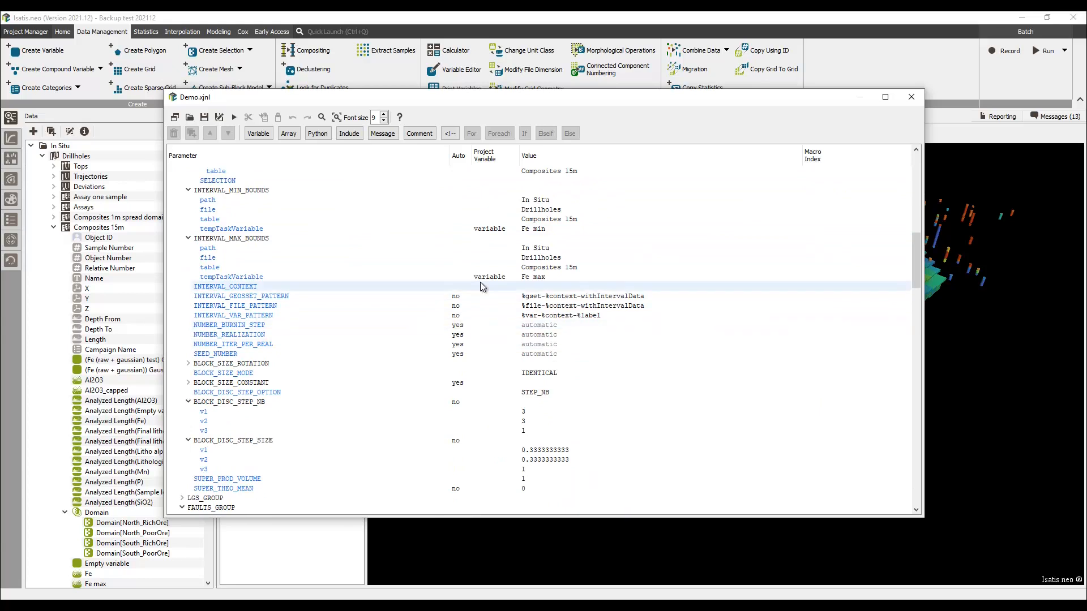
pyautogui.scroll(10, 492, 227)
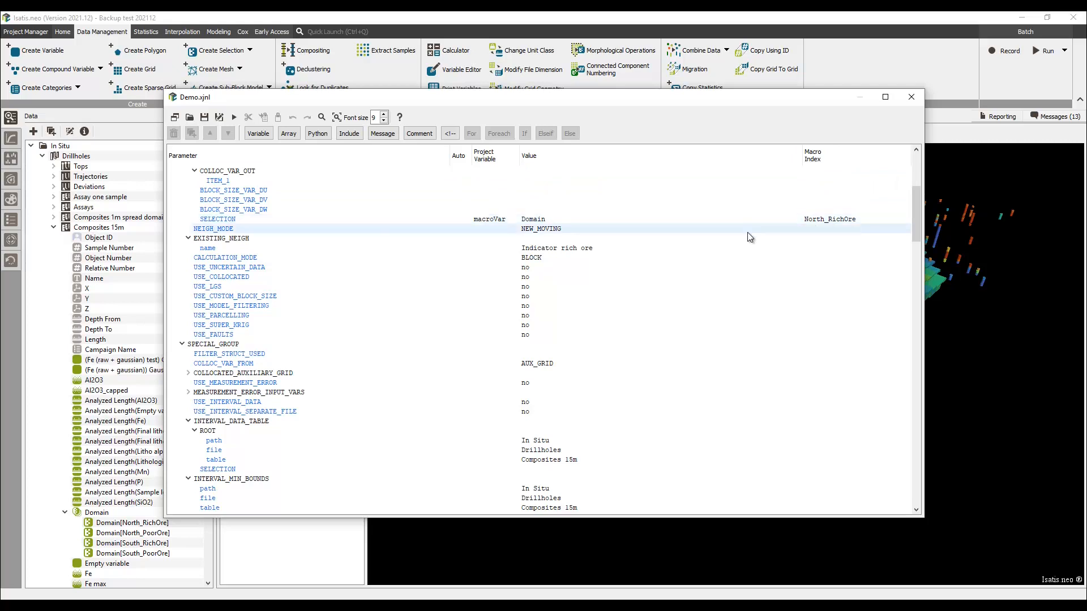
pyautogui.scroll(7, 249, 270)
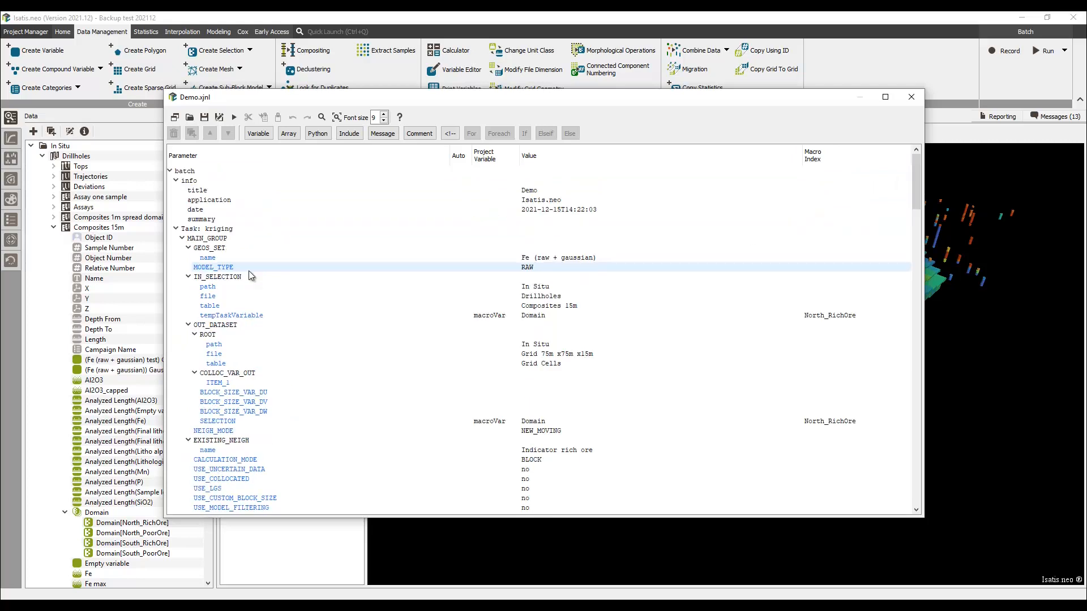
pyautogui.click(177, 229)
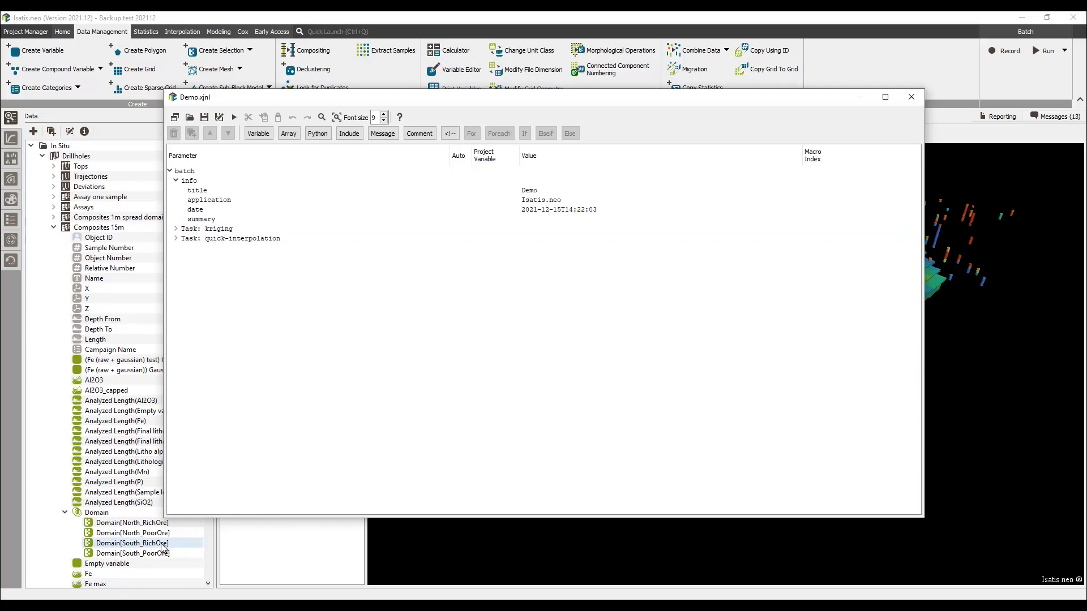
# Add a string array named DomainNames defined with one entry per line and 4 entries.
pyautogui.click(289, 134)
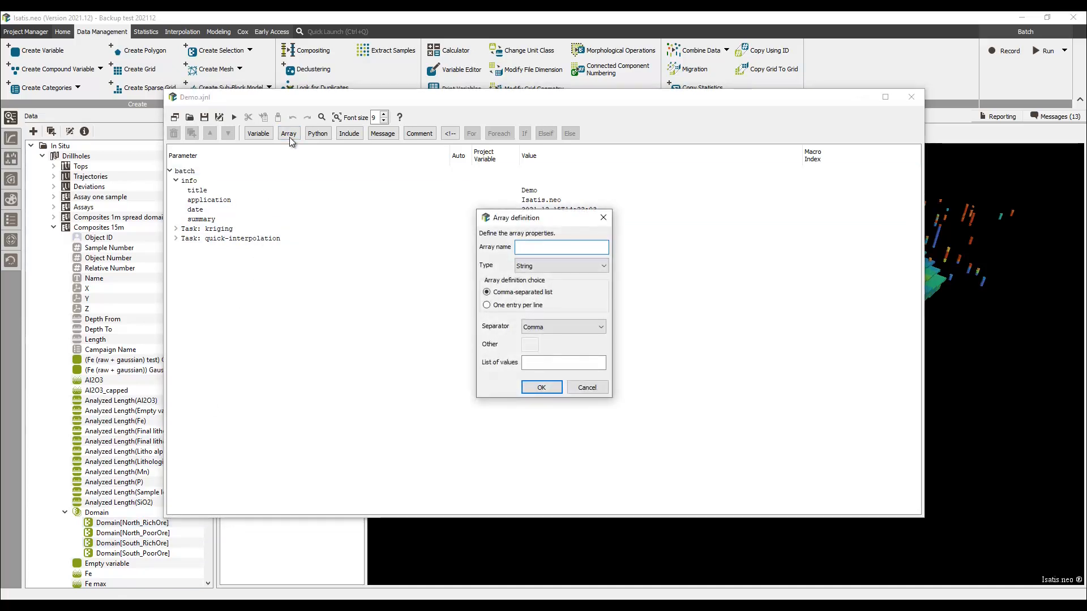
pyautogui.write('DomainNames')
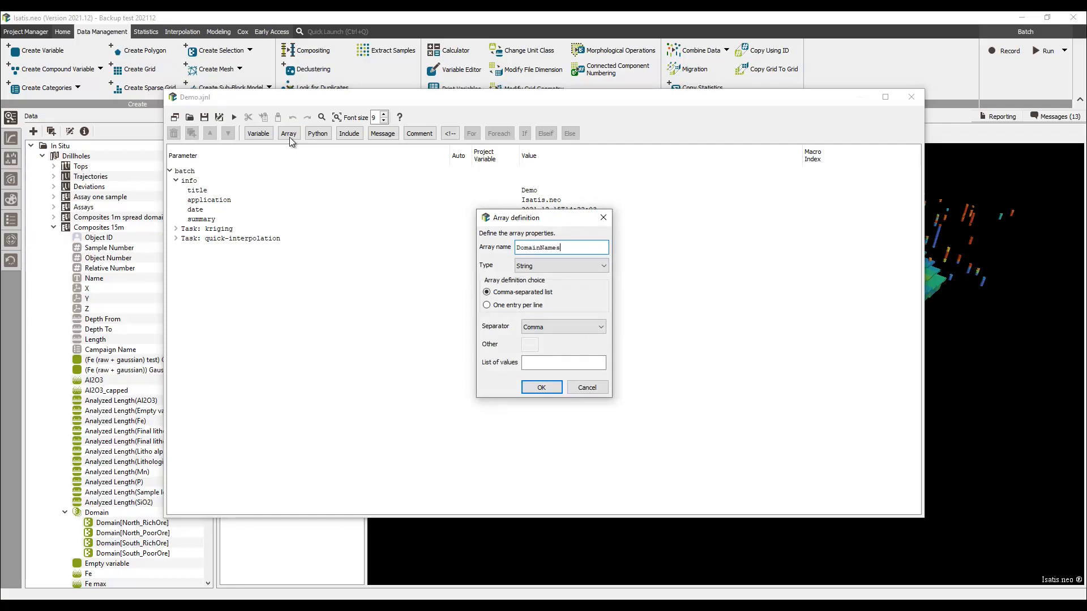
pyautogui.click(502, 306)
pyautogui.press('BackSpace')
pyautogui.write('4')
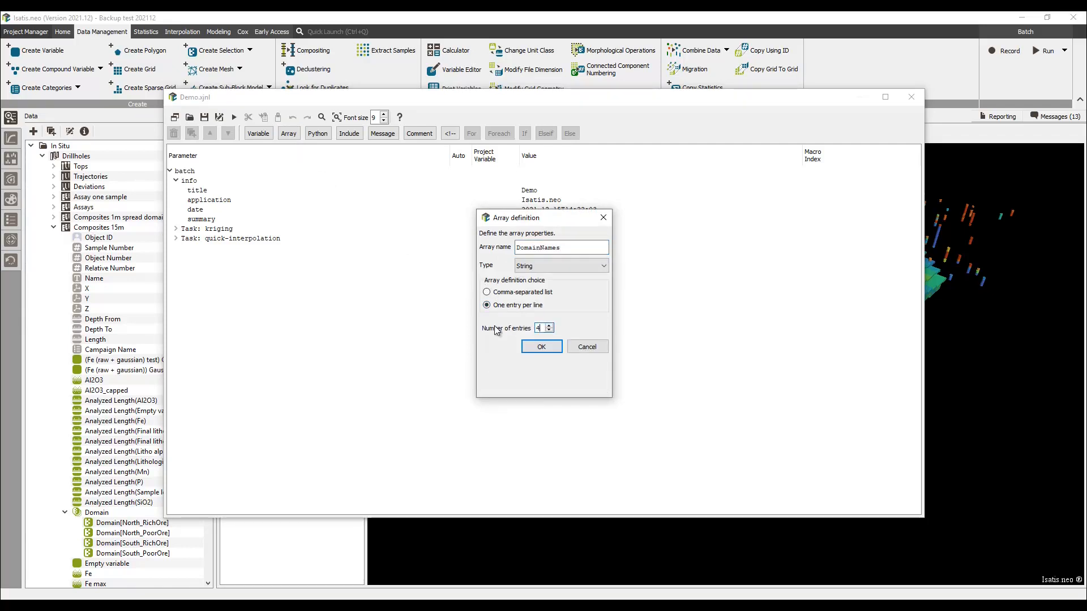
pyautogui.press('Return')
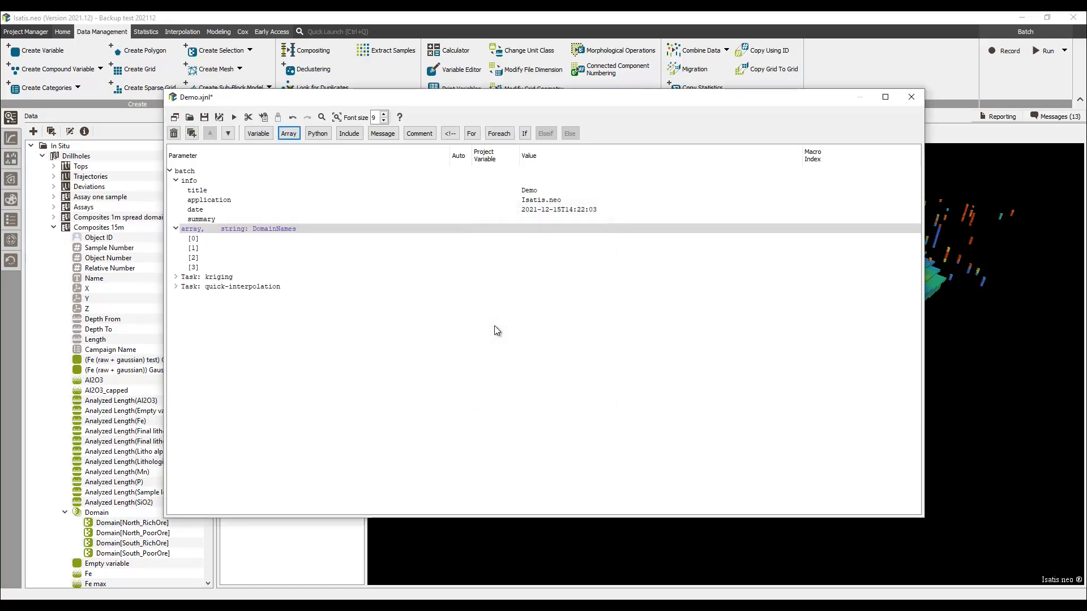
# Fill the array entries with North_RichOre, North_PoorOre, South_RichOre and South_PoorOre.
pyautogui.click(538, 239)
pyautogui.write('No')
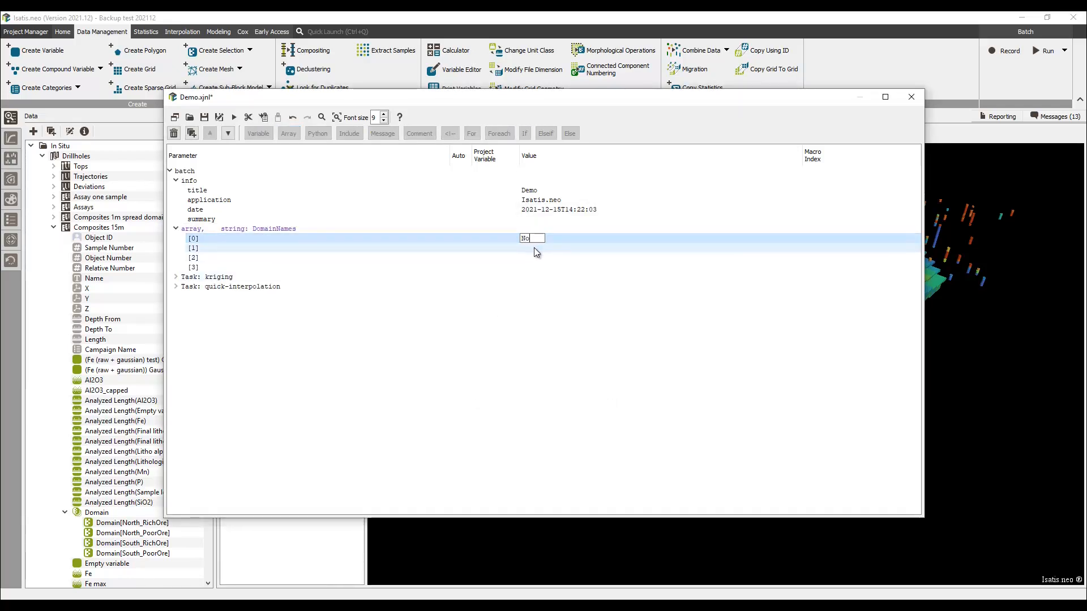
pyautogui.write('rth_RichOre')
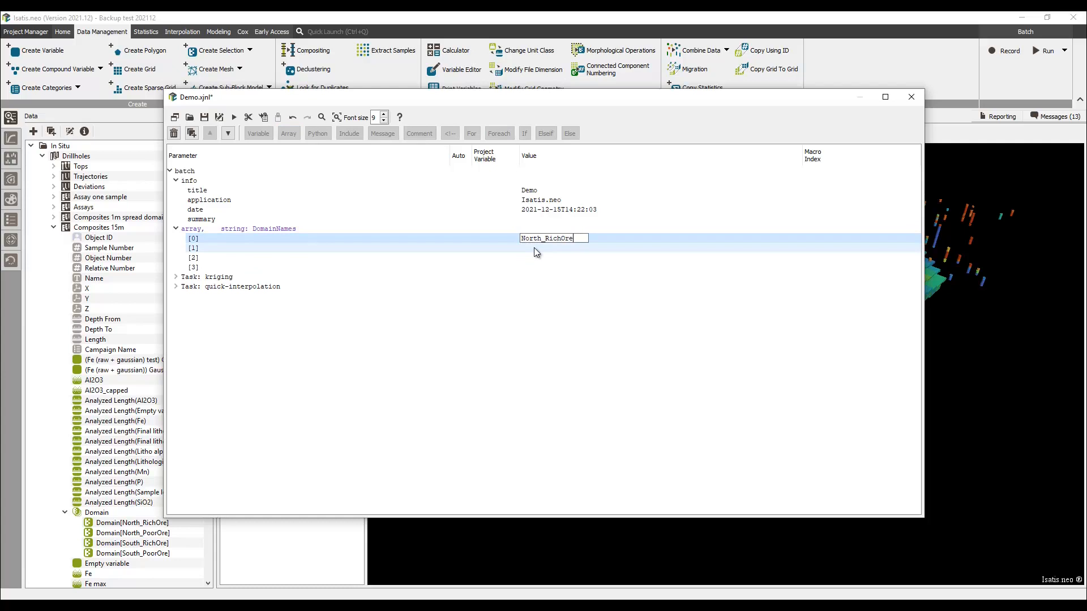
pyautogui.click(534, 247)
pyautogui.write('North_')
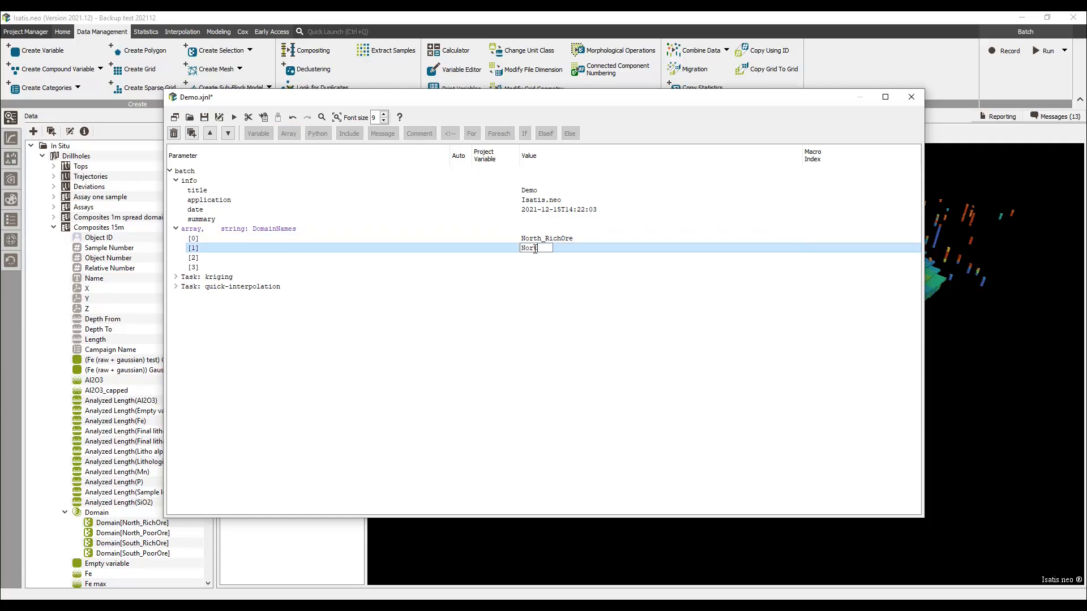
pyautogui.write('PoorOre')
pyautogui.click(533, 258)
pyautogui.write('South_RichOre')
pyautogui.click(533, 265)
pyautogui.write('South_PoorOre')
pyautogui.press('Return')
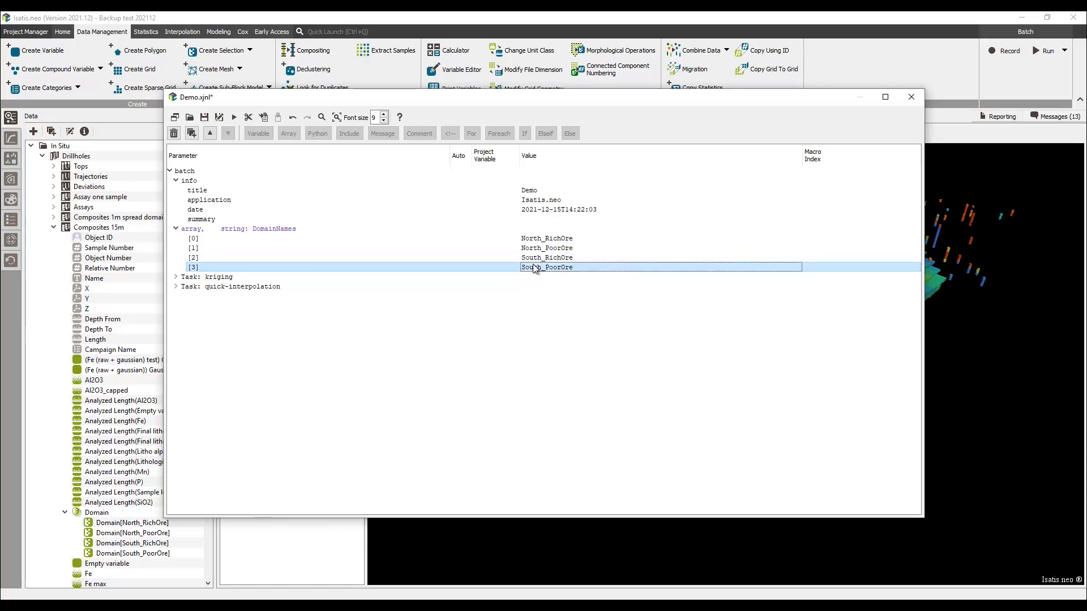
# Wrap both tasks in a for loop with index iDom from 0 to len(DomainNames)-1.
pyautogui.click(266, 276)
pyautogui.keyDown('shift'); pyautogui.click(265, 288); pyautogui.keyUp('shift')
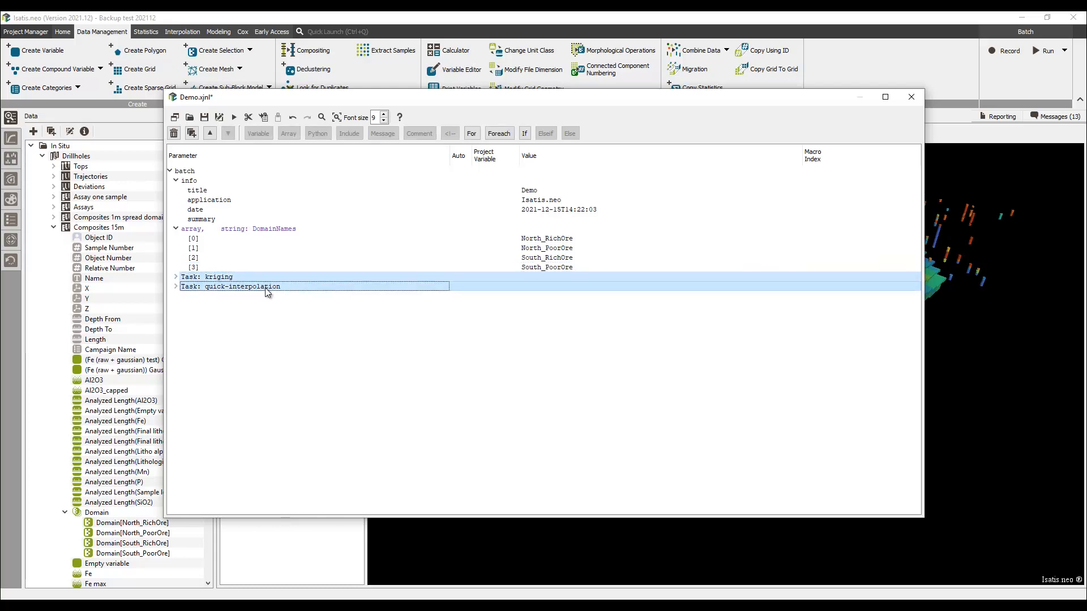
pyautogui.click(473, 134)
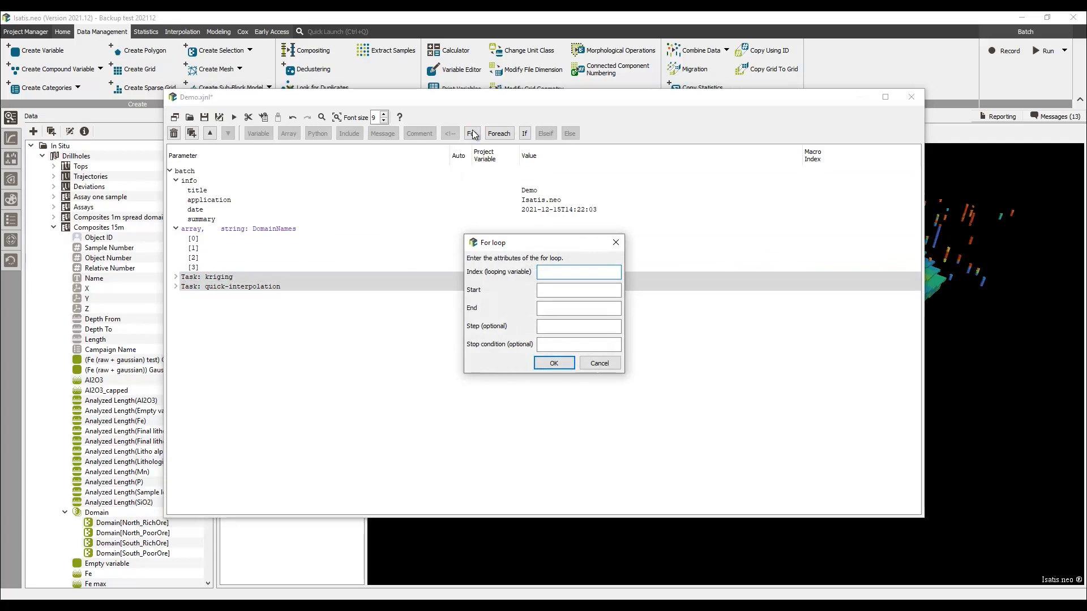
pyautogui.write('iDom')
pyautogui.press('Tab')
pyautogui.write('0')
pyautogui.press('Tab')
pyautogui.write('len(Domain')
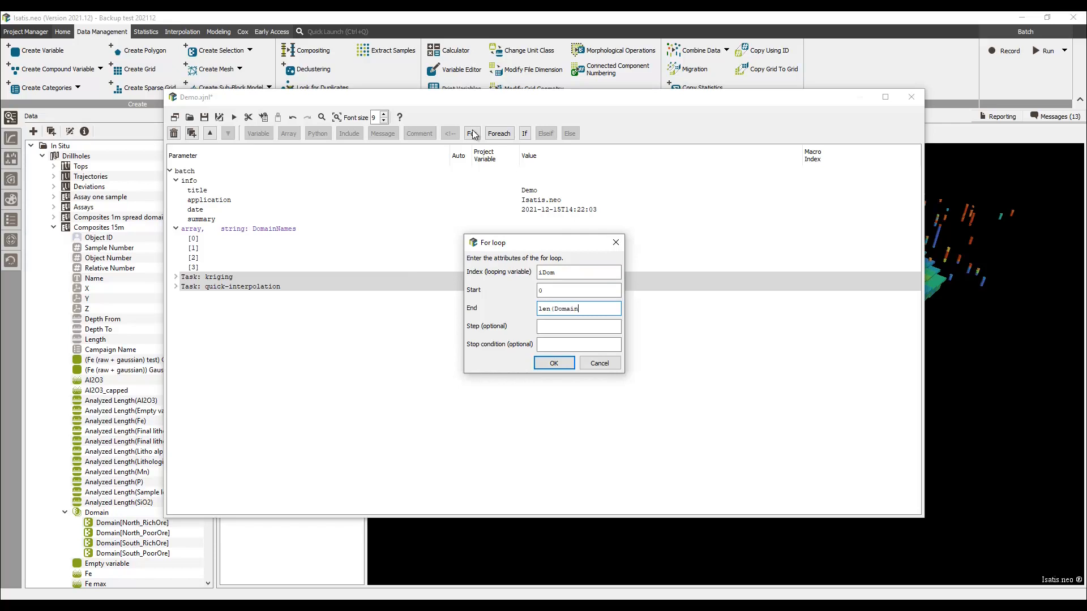
pyautogui.write('Names)-1')
pyautogui.press('Return')
# Add a message inside the loop reading "Running on domain $(DomainNames[iDom])".
pyautogui.click(383, 134)
pyautogui.press('Return')
pyautogui.click(532, 287)
pyautogui.write('Running on dom')
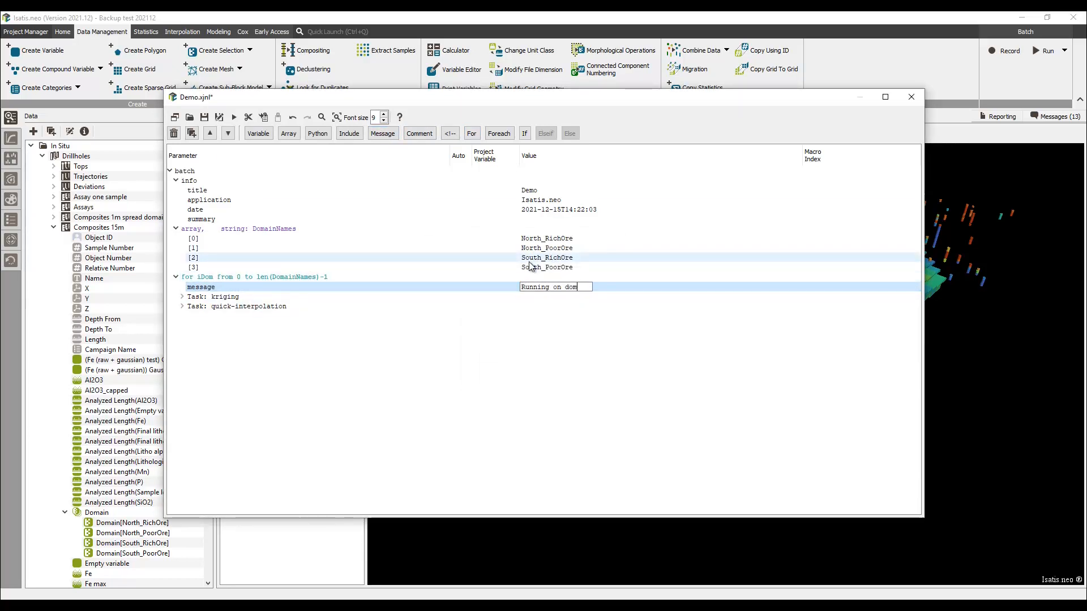
pyautogui.write('ain $(Dom')
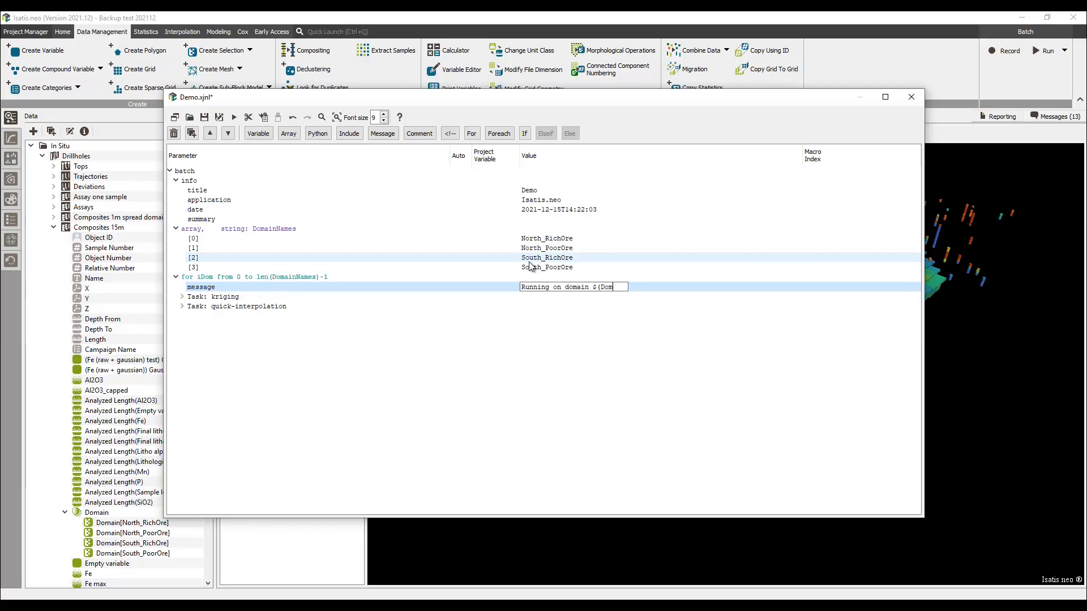
pyautogui.write('ainNames[iDom])')
pyautogui.press('Return')
# Wrap both tasks in a conditional branch with condition 'Rich' in DomainNames[iDom].
pyautogui.moveTo(263, 310); pyautogui.dragTo(260, 297)
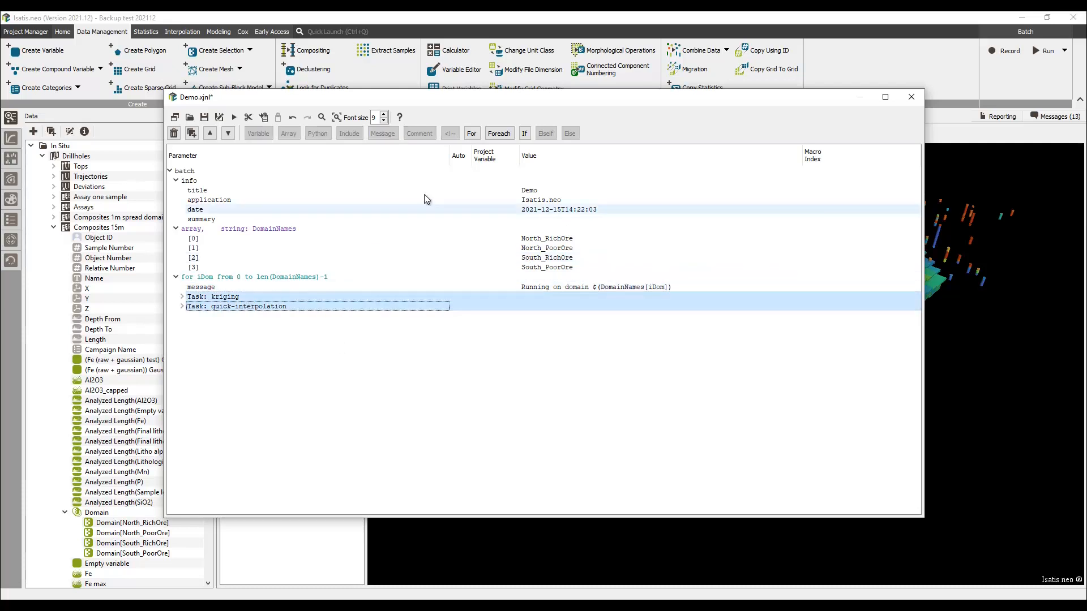
pyautogui.click(525, 133)
pyautogui.write("'Rich' in Dom")
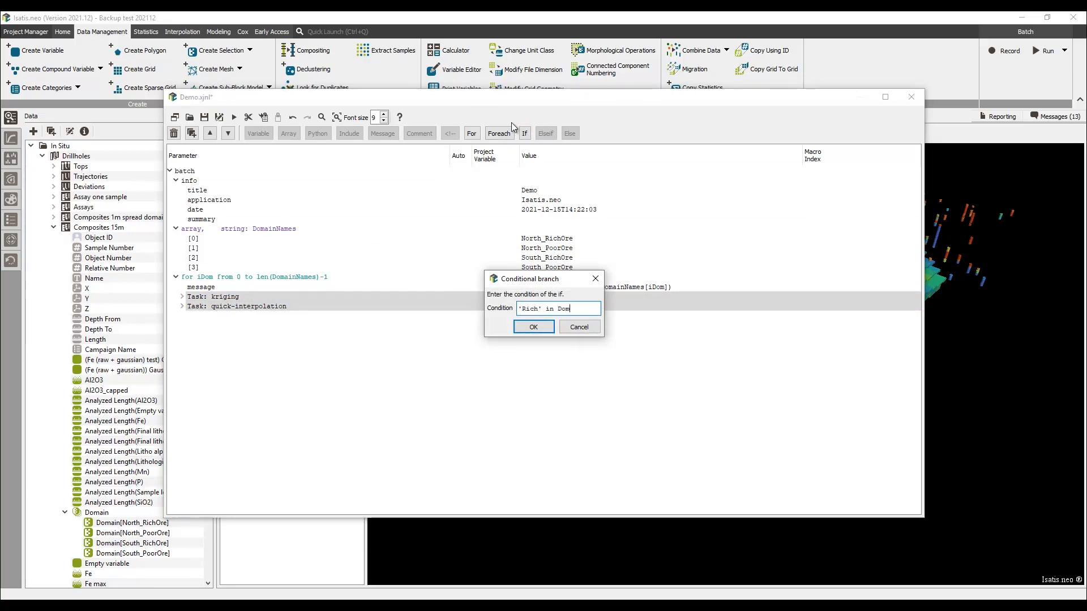
pyautogui.write('ainNames[iDom]')
pyautogui.press('Return')
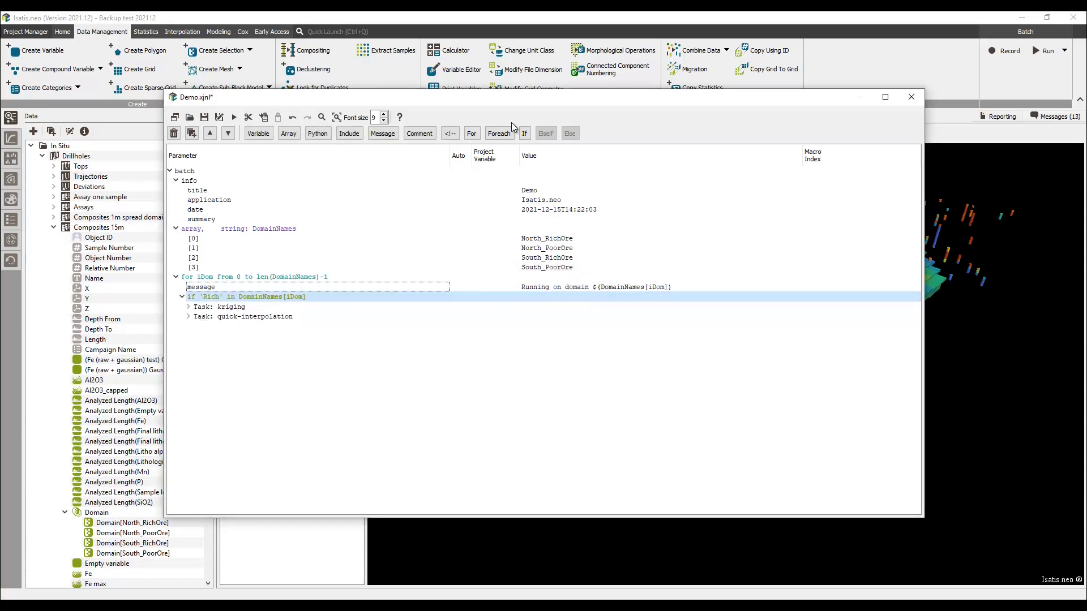
# Set the kriging input selection's macro index to $(DomainNames[iDom]).
pyautogui.click(189, 307)
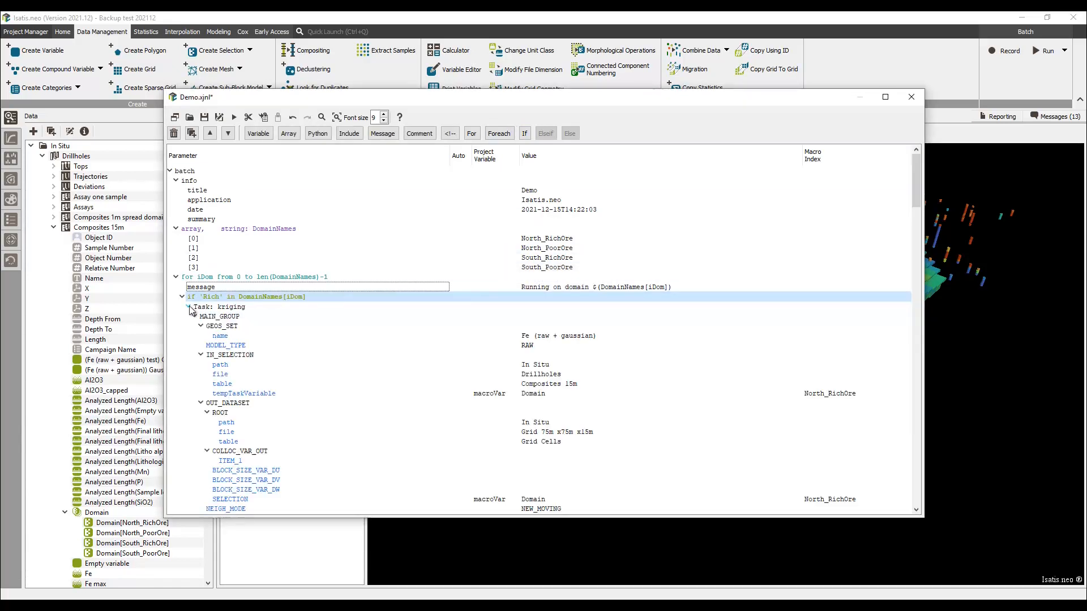
pyautogui.doubleClick(819, 393)
pyautogui.hotkey('ctrl', 'c')
pyautogui.press('BackSpace')
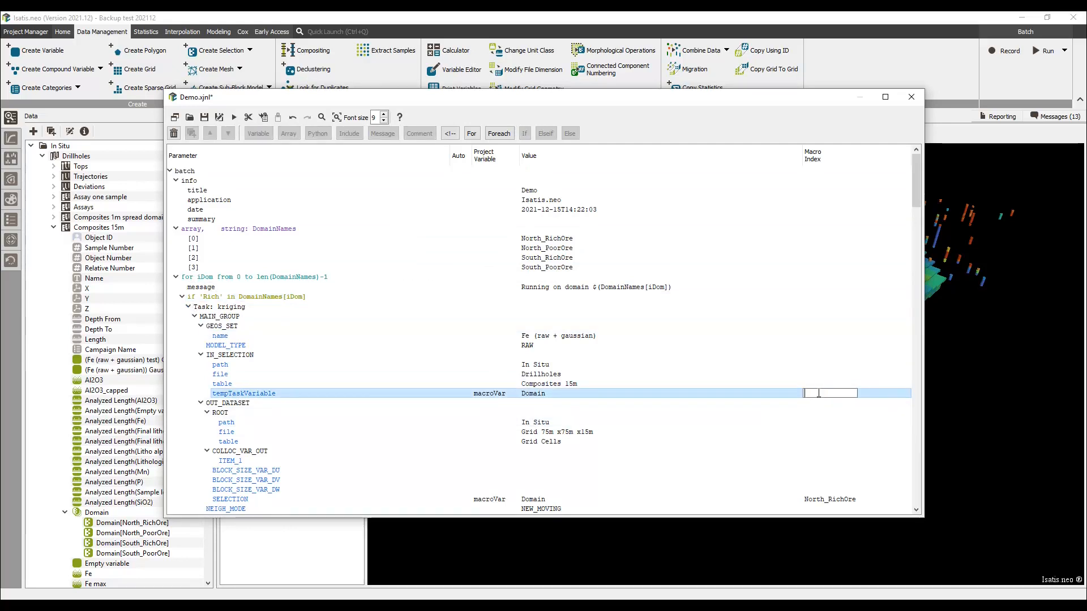
pyautogui.write('$(Dom')
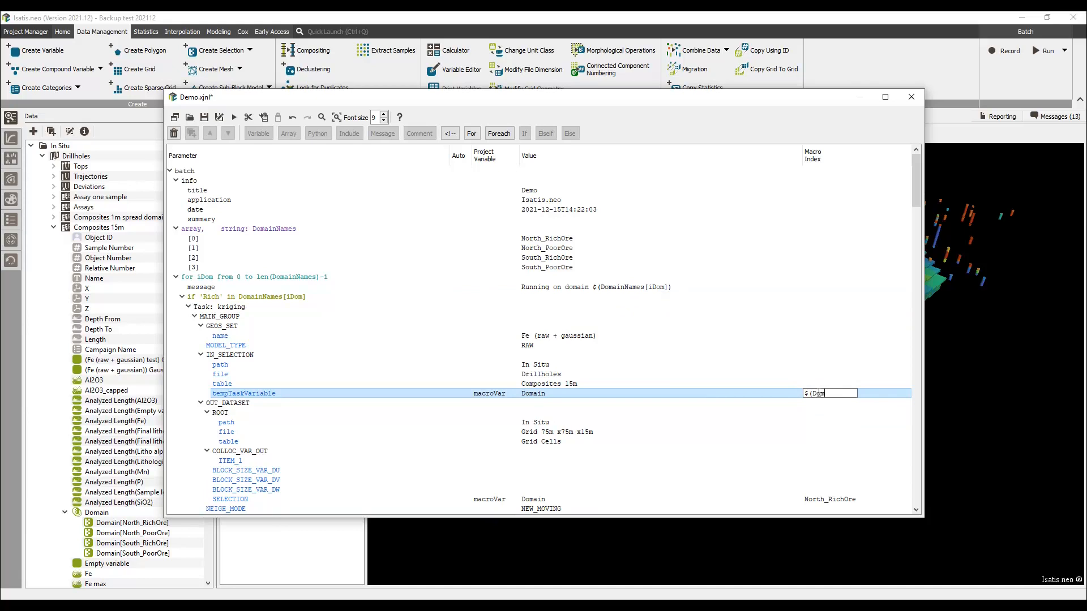
pyautogui.write('ainNames[iDom])')
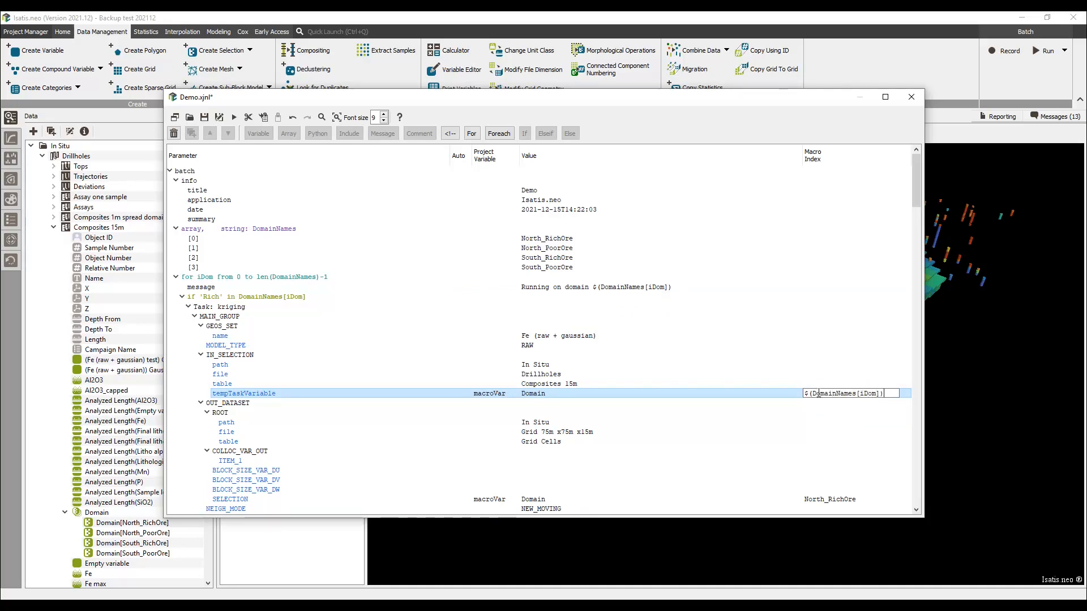
pyautogui.press('Return')
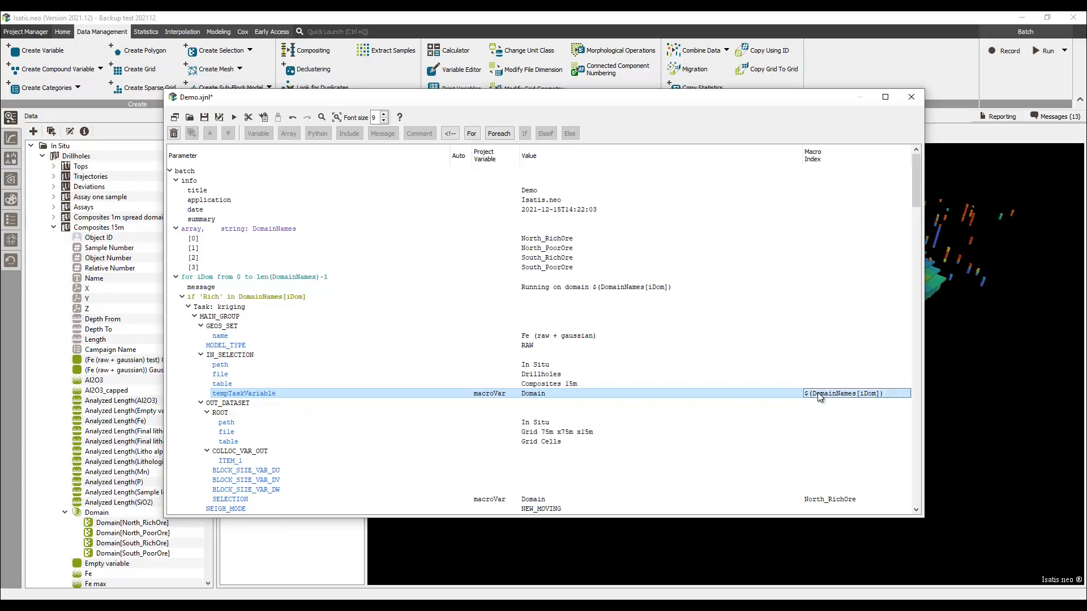
# Find macro index value North_RichOre and replace the next occurrences with $(DomainNames[iDom]).
pyautogui.hotkey('ctrl', 'f')
pyautogui.hotkey('ctrl', 'v')
pyautogui.click(639, 493)
pyautogui.write('$(')
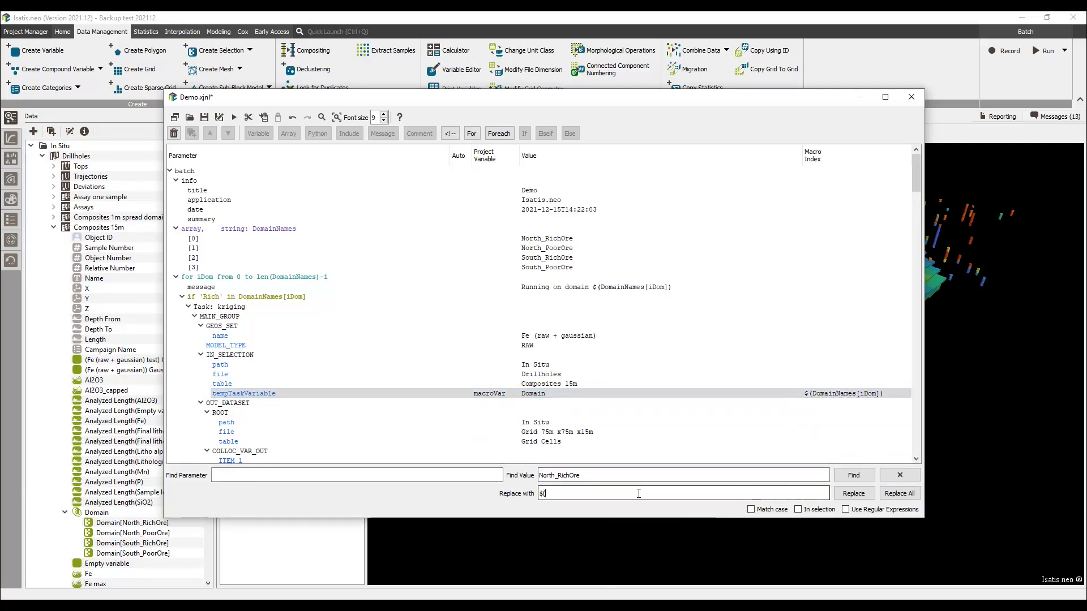
pyautogui.write('DomainNames[iDom])')
pyautogui.click(854, 476)
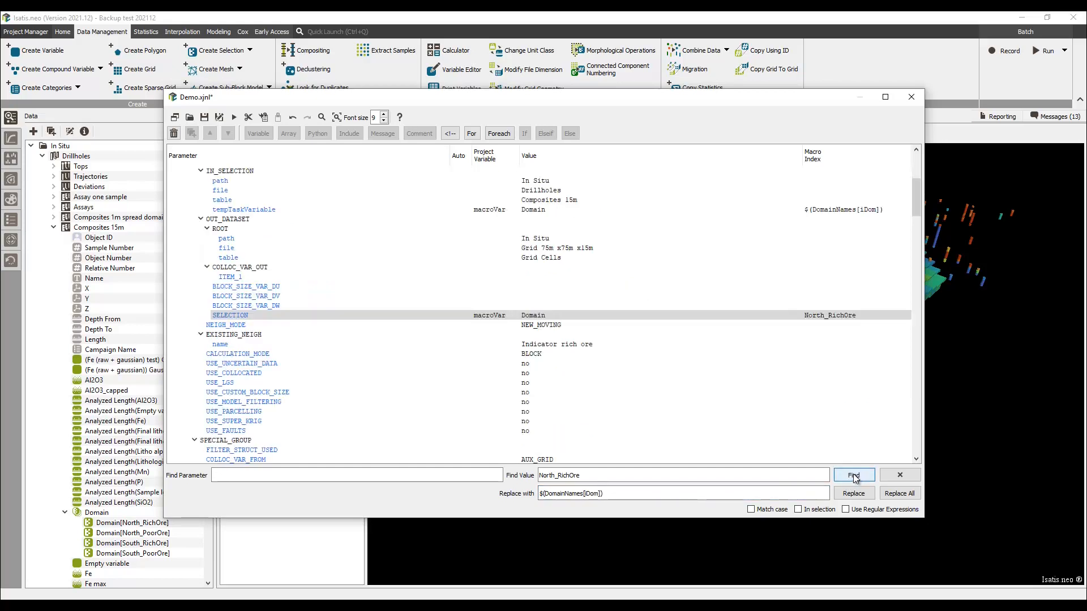
pyautogui.click(863, 495)
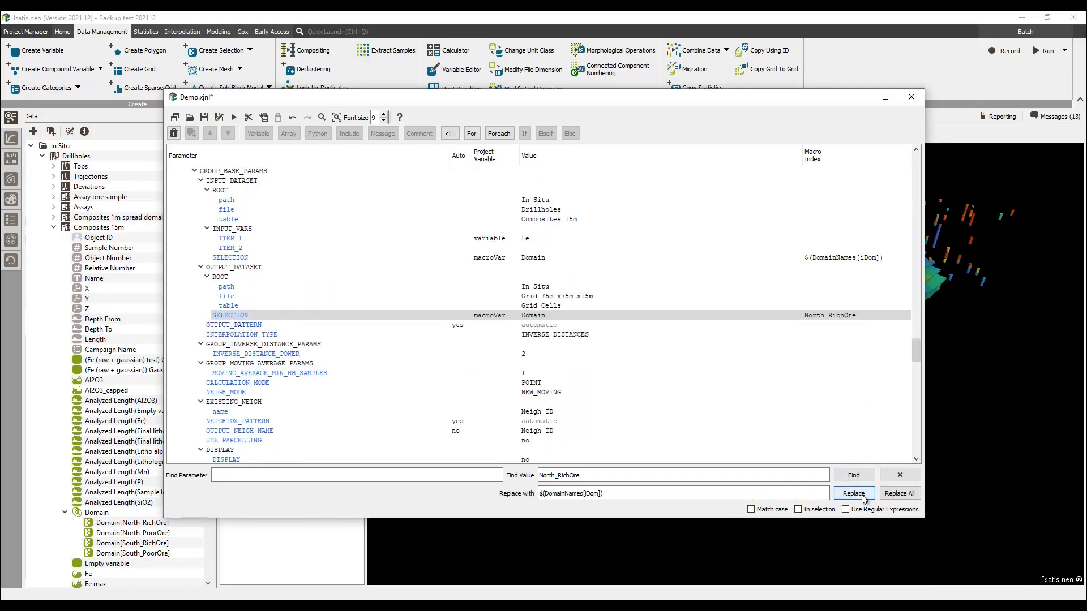
pyautogui.click(863, 496)
# Place the quick-interpolation task in an else branch of the condition.
pyautogui.click(569, 319)
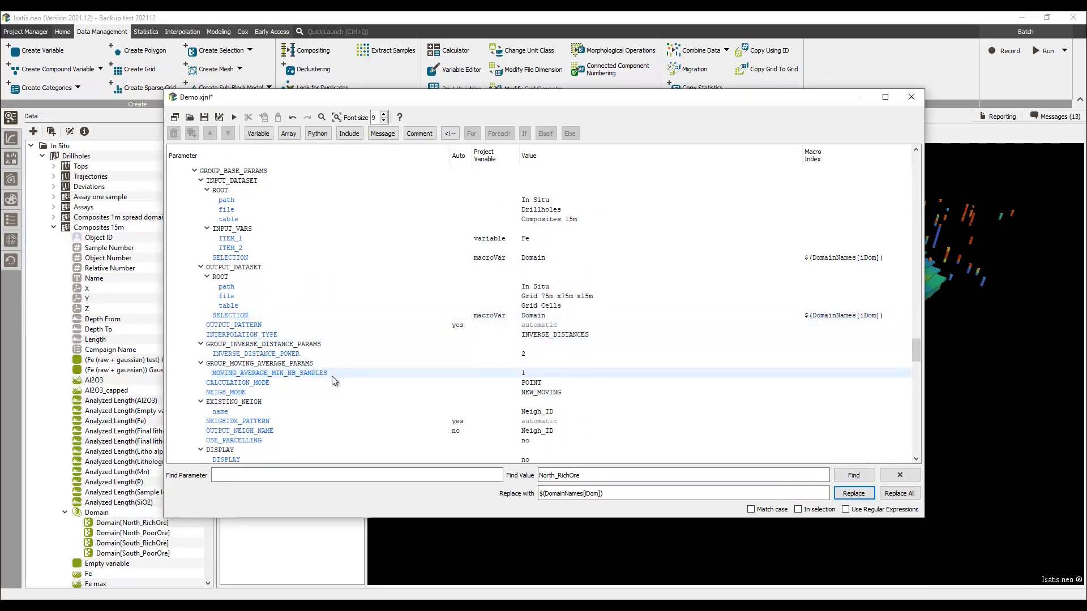
pyautogui.scroll(15, 331, 376)
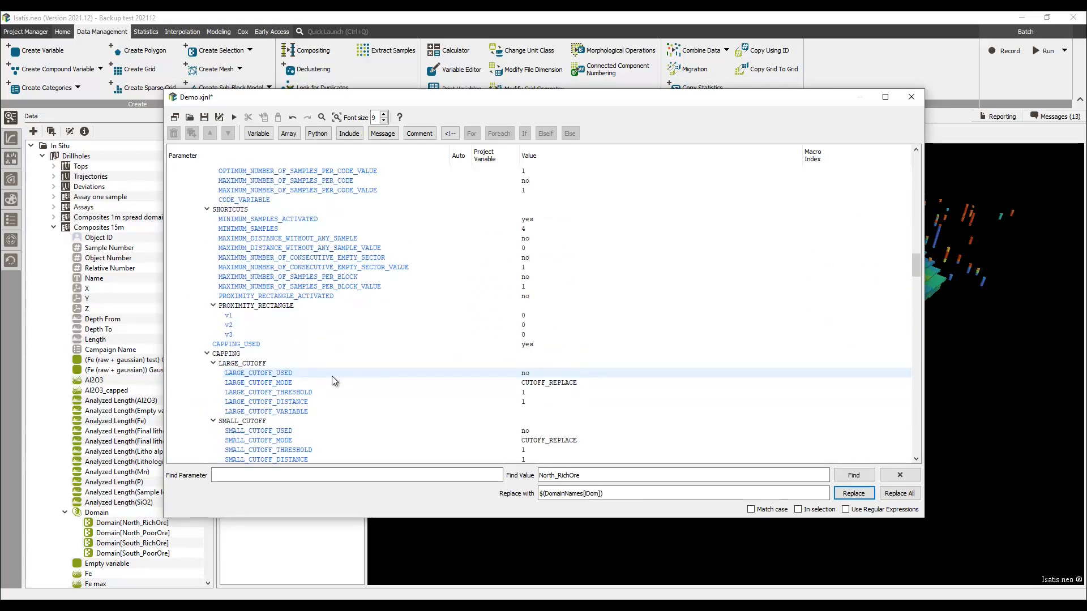
pyautogui.scroll(10, 332, 376)
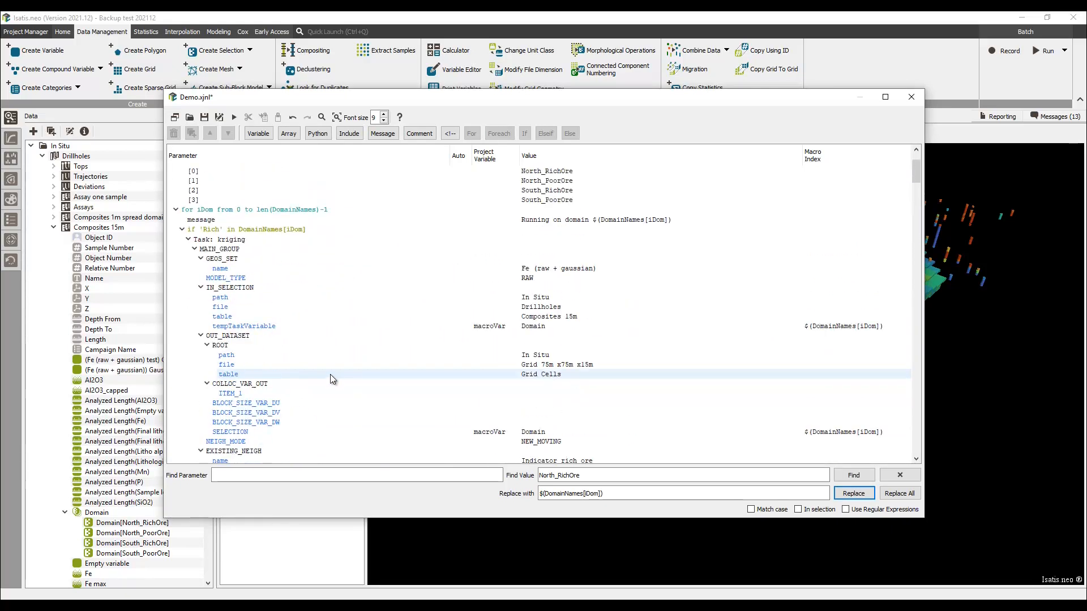
pyautogui.click(188, 239)
pyautogui.click(238, 315)
pyautogui.click(571, 134)
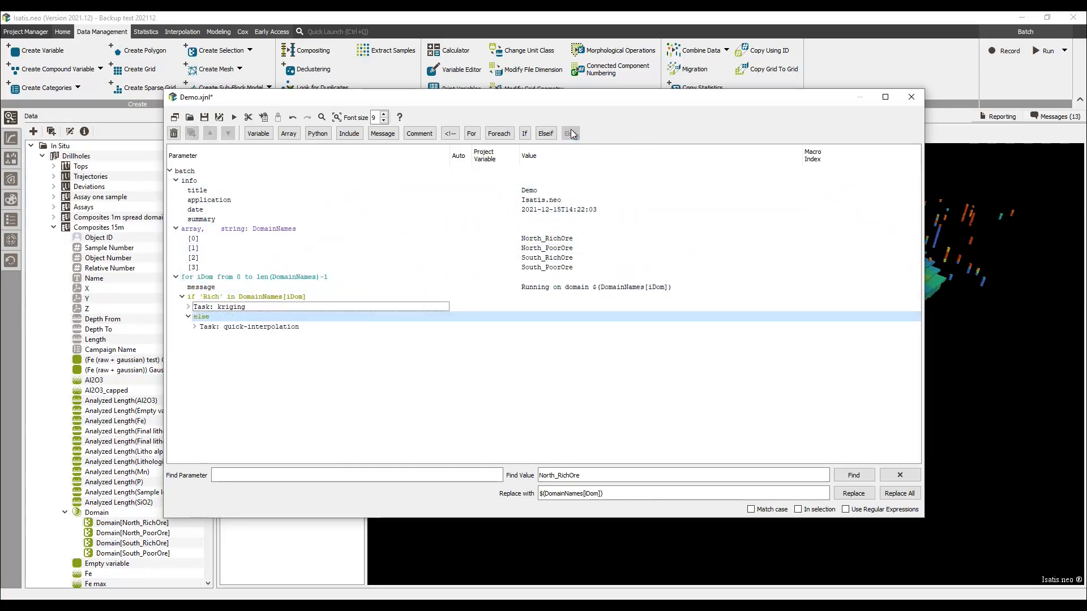
# Add a string array named NeighSize with values 500,500,300,300 after the DomainNames array.
pyautogui.click(317, 229)
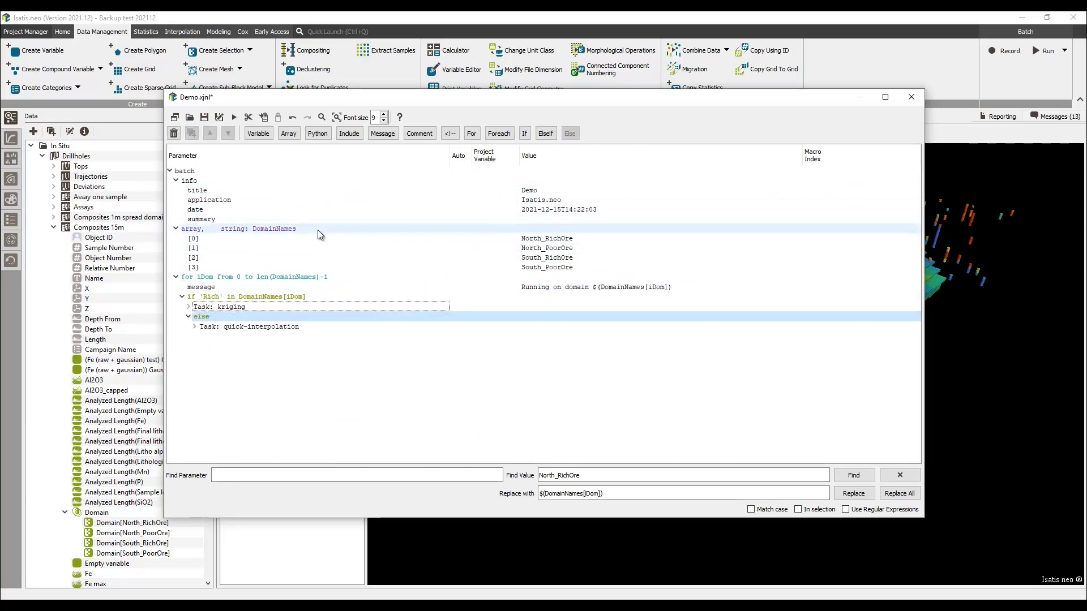
pyautogui.click(288, 133)
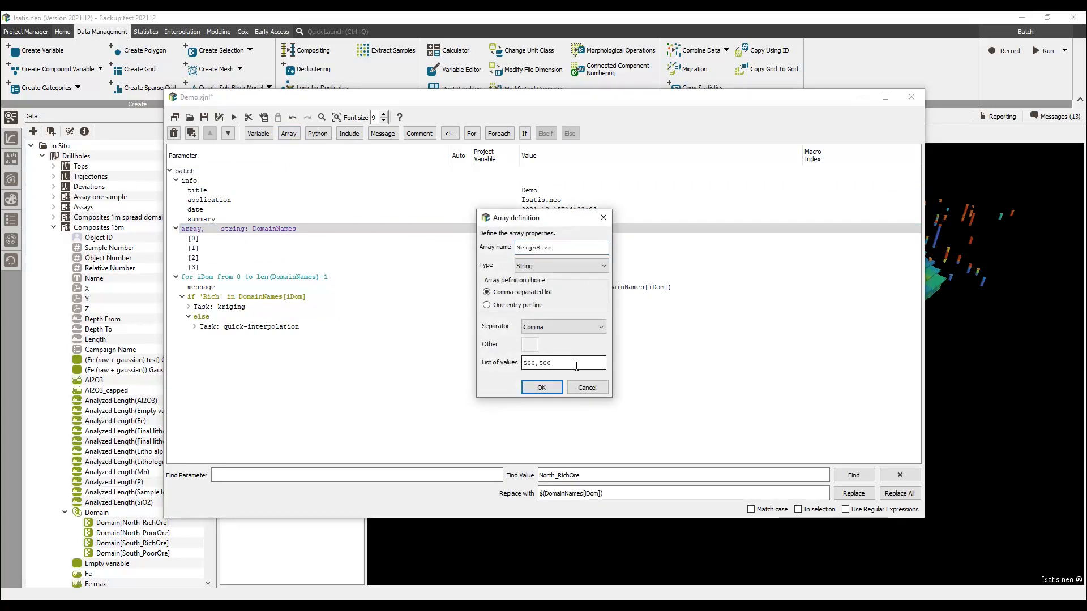
pyautogui.write('0,30')
pyautogui.click(557, 387)
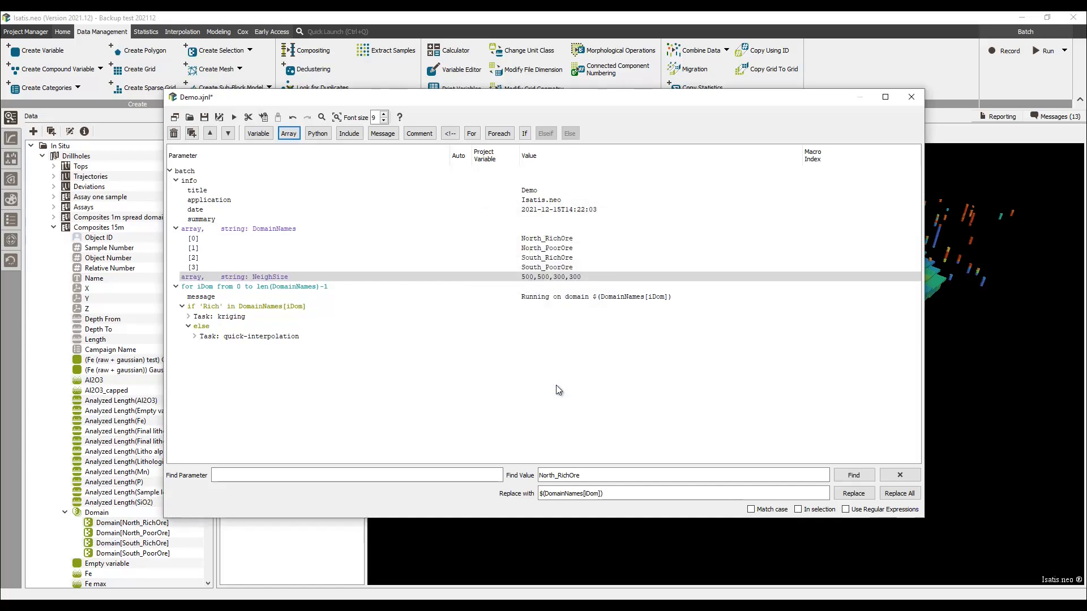
# Set the kriging task's search ellipsoid v1 and v2 values to $(NeighSize[iDom]).
pyautogui.click(189, 317)
pyautogui.scroll(-8, 527, 390)
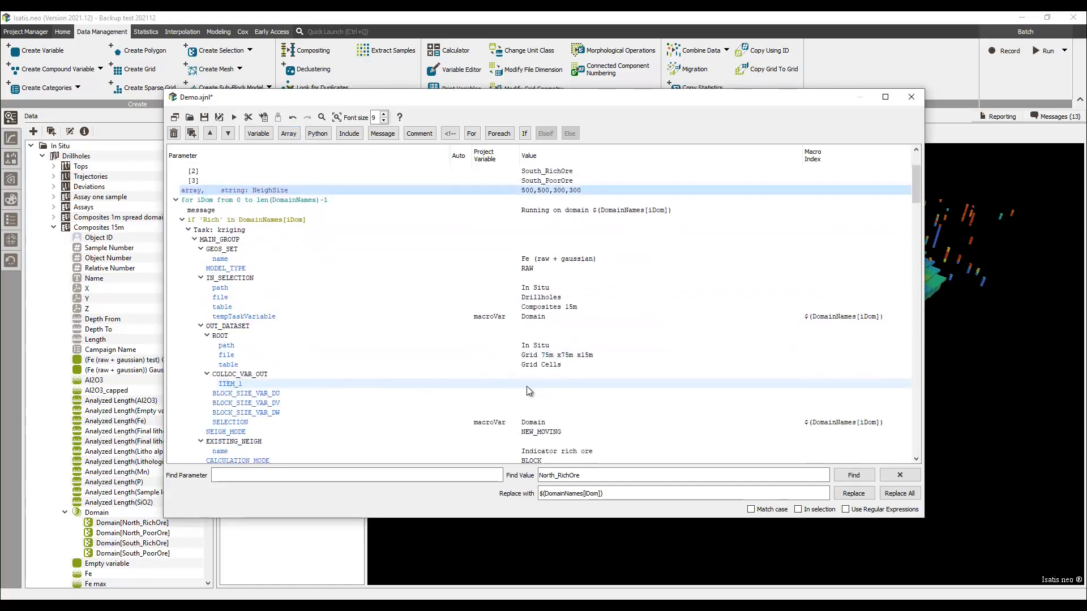
pyautogui.scroll(-10, 527, 391)
pyautogui.doubleClick(542, 306)
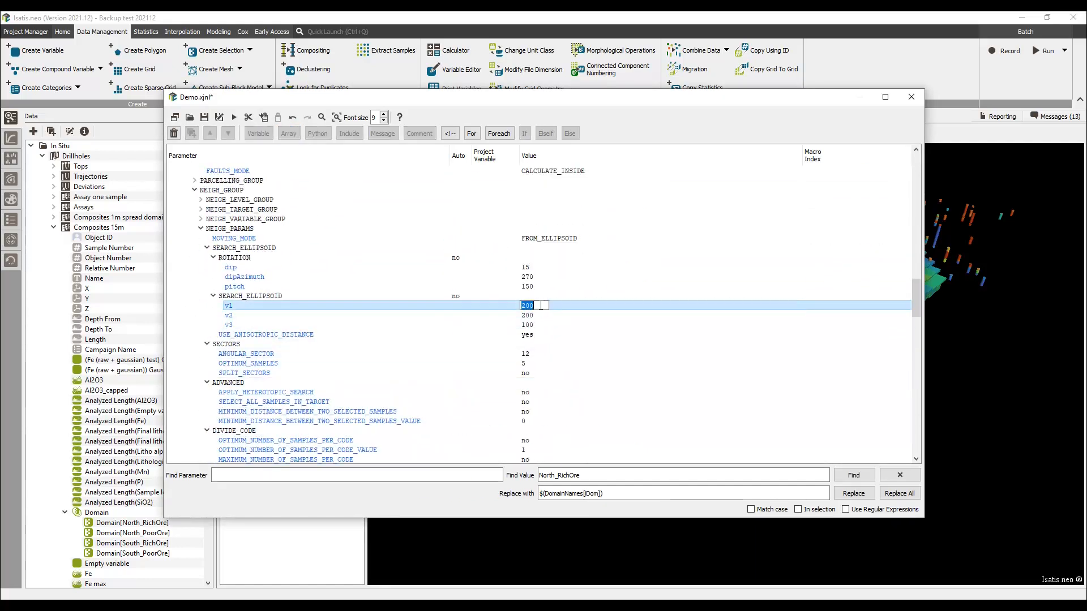
pyautogui.write('$(NeighSize[iDom')
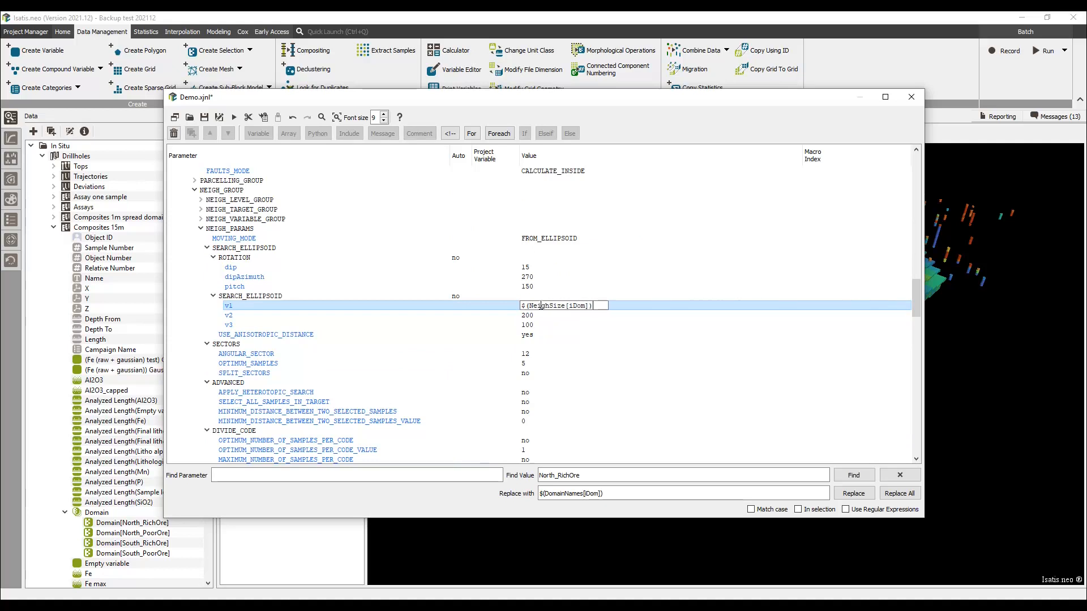
pyautogui.doubleClick(541, 316)
pyautogui.write('$(NeighSize[iDom])')
pyautogui.press('Return')
# Set the quick-interpolation task's search ellipsoid v1 and v2 values to $(NeighSize[iDom]).
pyautogui.moveTo(916, 306); pyautogui.dragTo(916, 363)
pyautogui.scroll(-15, 406, 416)
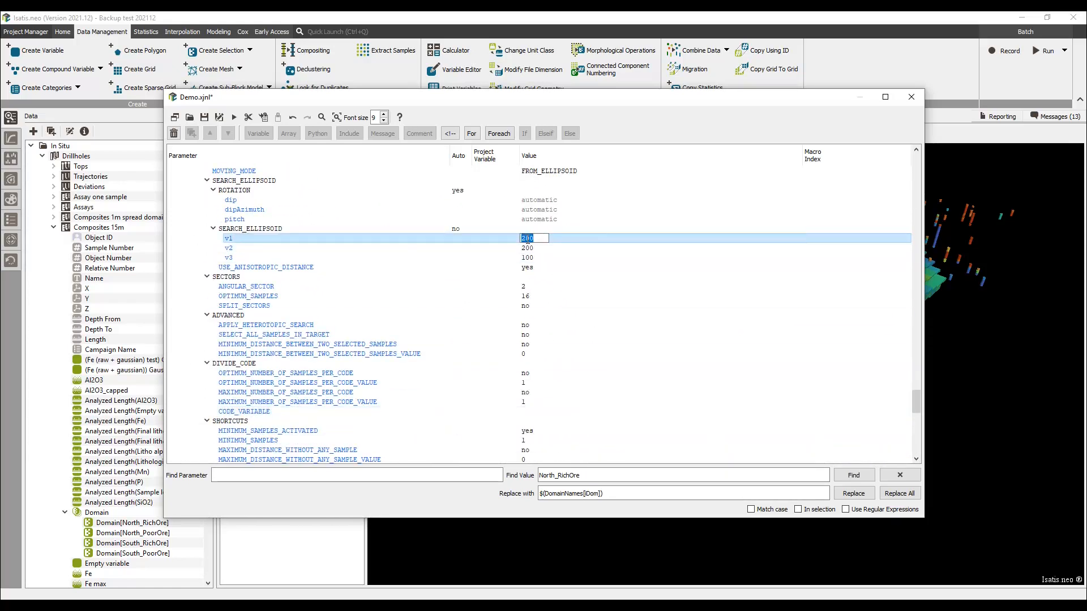
pyautogui.doubleClick(535, 248)
pyautogui.write('$(NeighSize[iDom])')
pyautogui.press('Return')
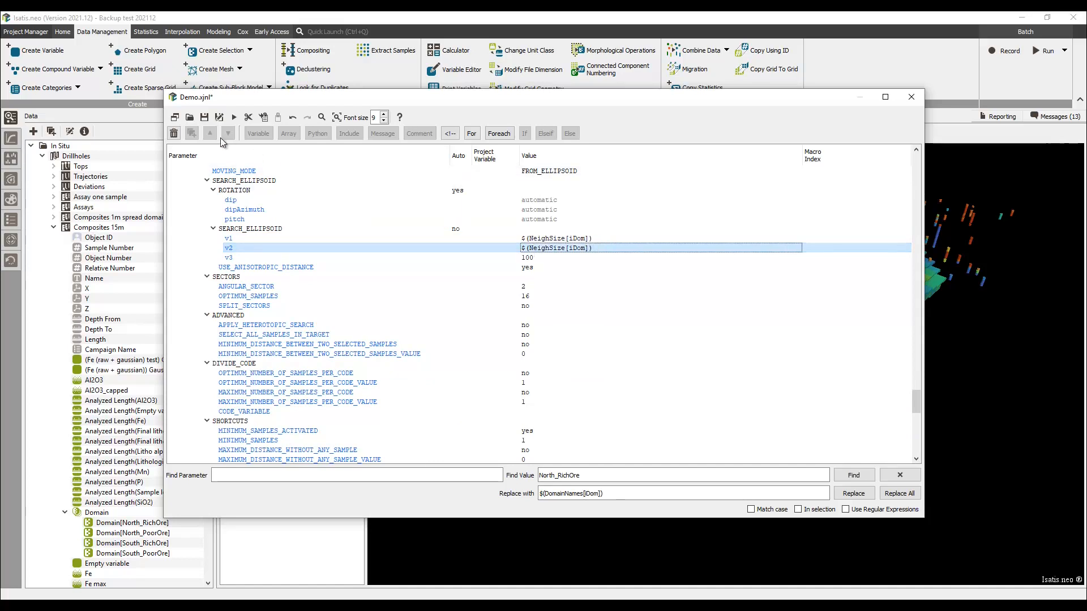
# Close the batch editor and launch the batch from the Batch Run dialog.
pyautogui.click(911, 98)
pyautogui.click(521, 204)
pyautogui.keyDown('shift'); pyautogui.click(527, 216); pyautogui.keyUp('shift')
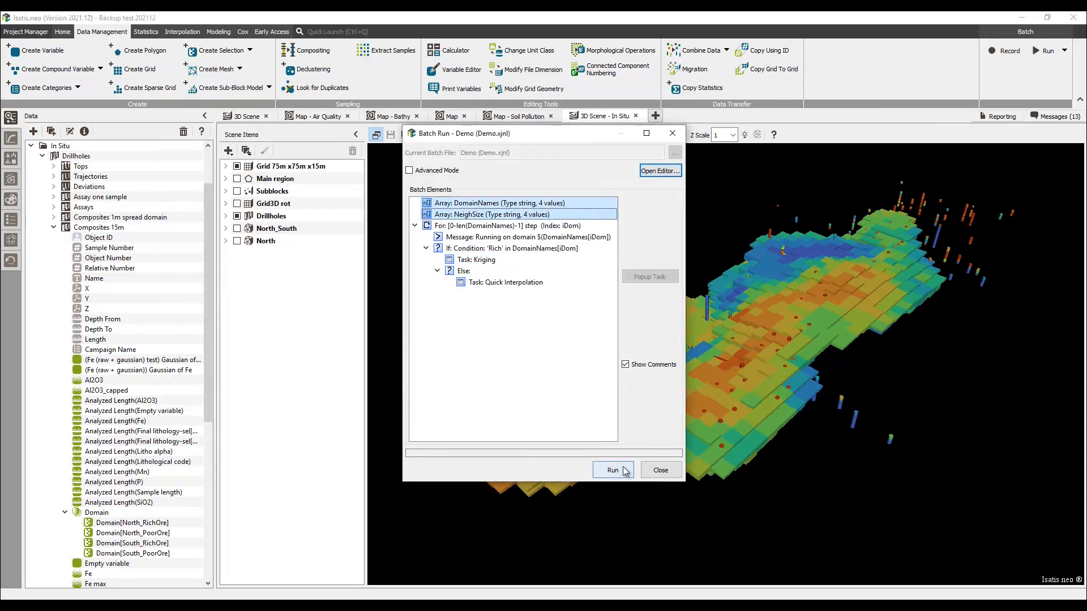
pyautogui.click(613, 470)
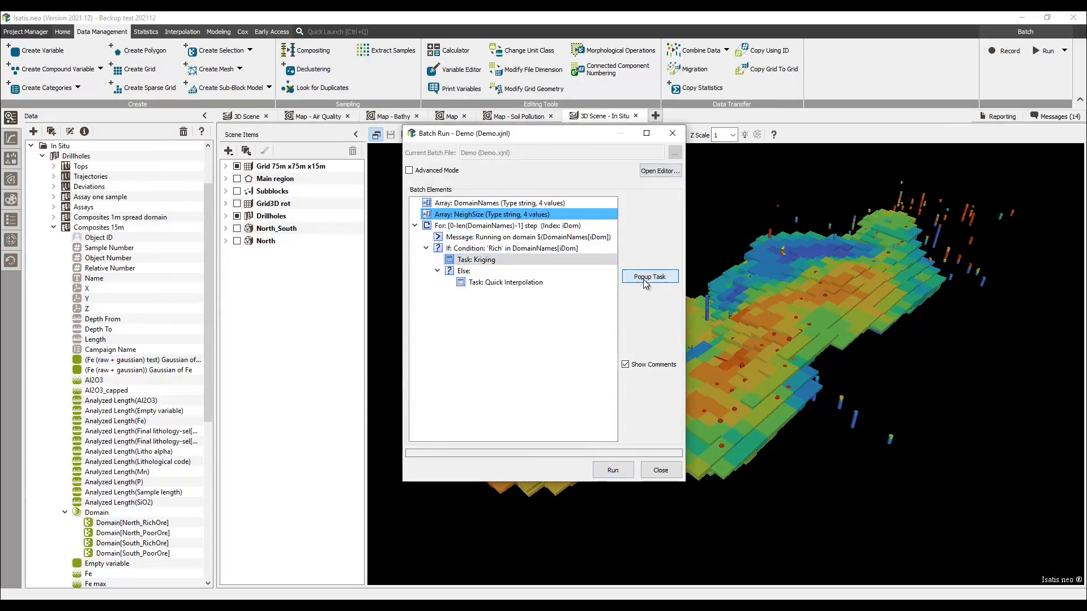
# Open the kriging task's parameters and step through to its neighborhood definition page.
pyautogui.click(643, 280)
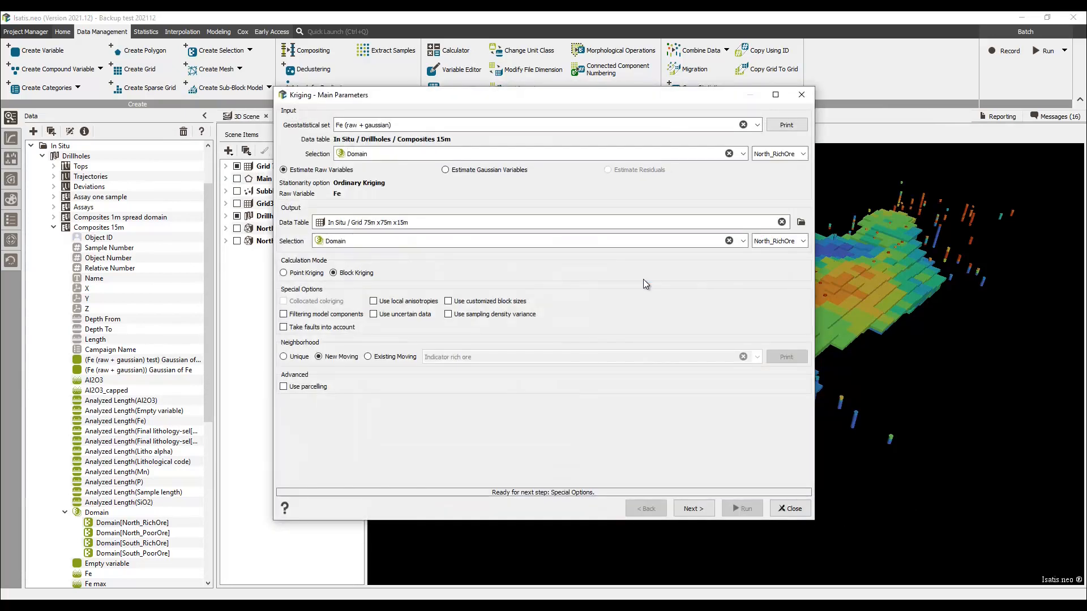
pyautogui.click(694, 508)
pyautogui.click(694, 508)
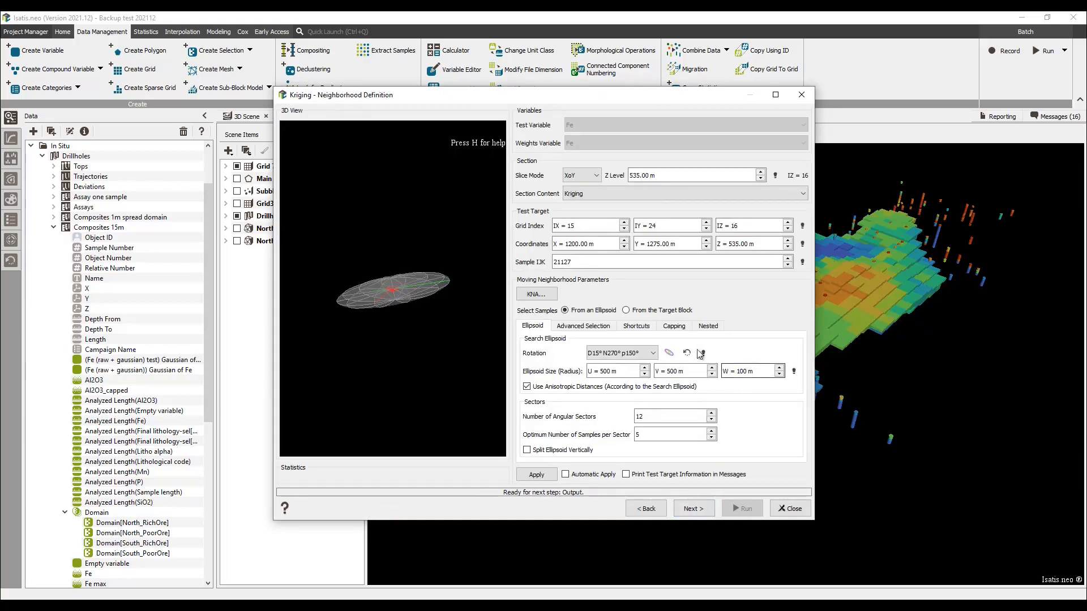